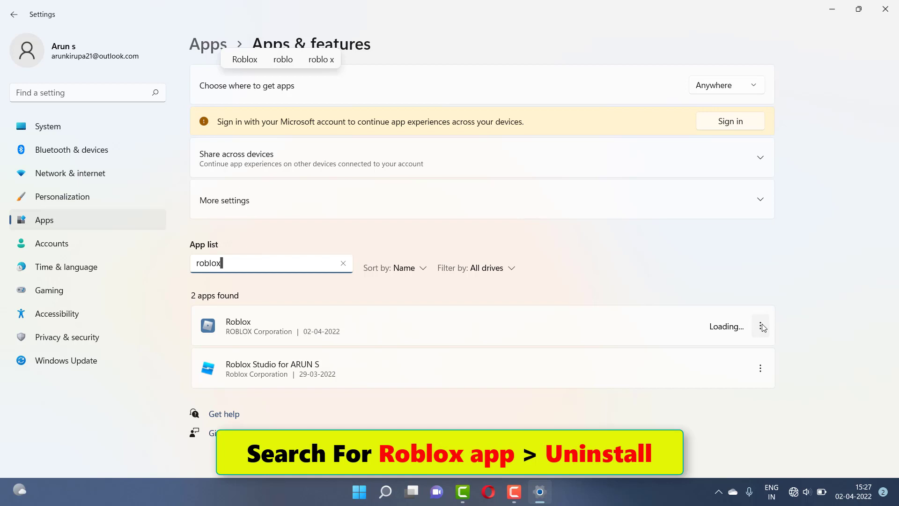
- Uninstall the Roblox app from its options menu, leaving only Roblox Studio listed
left_click(761, 327)
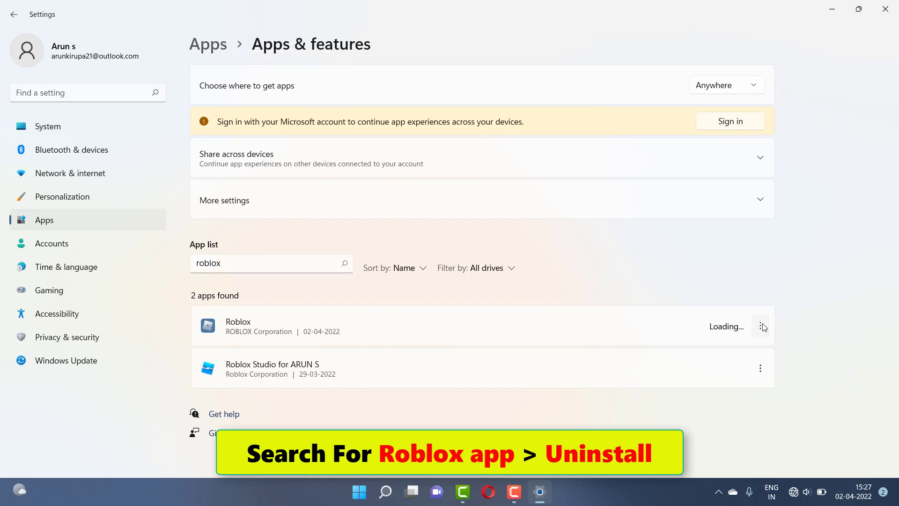
left_click(761, 326)
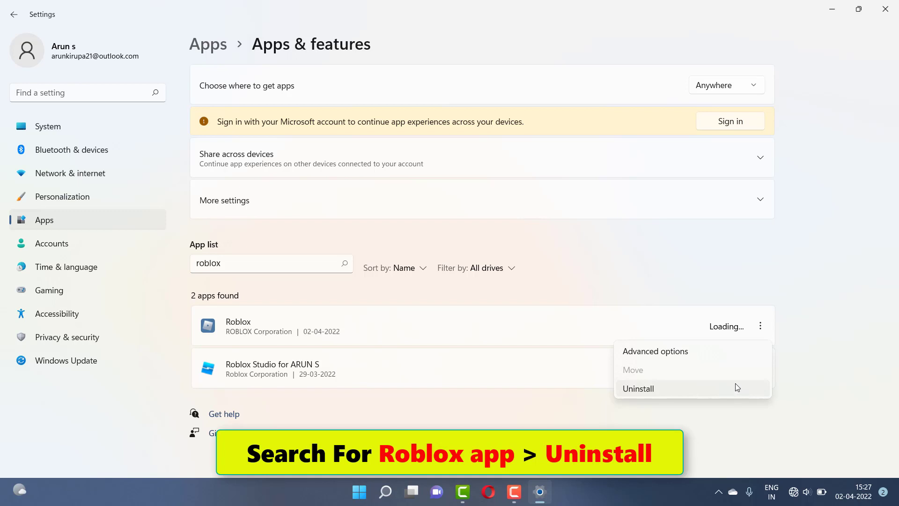
left_click(737, 385)
left_click(749, 390)
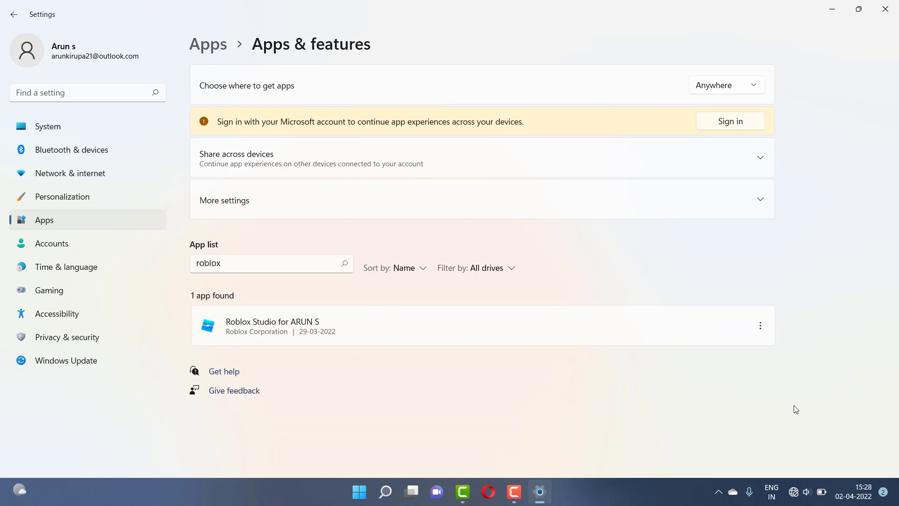
- Close Settings, open Microsoft Store via 'mi' search, and install Roblox from its store page
left_click(886, 8)
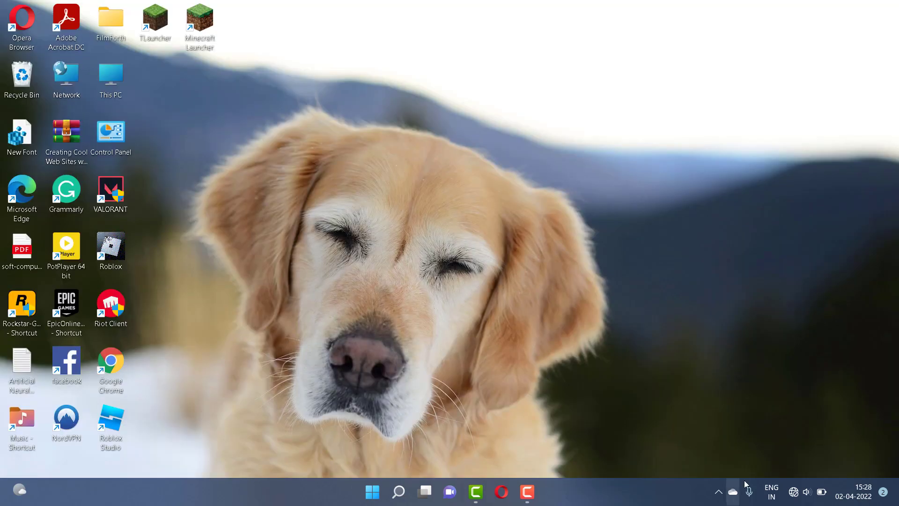
left_click(399, 491)
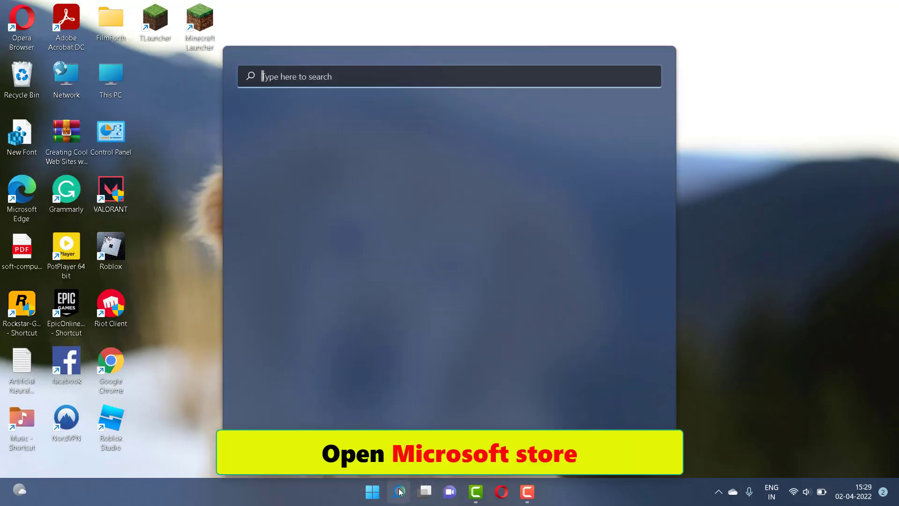
type("mi")
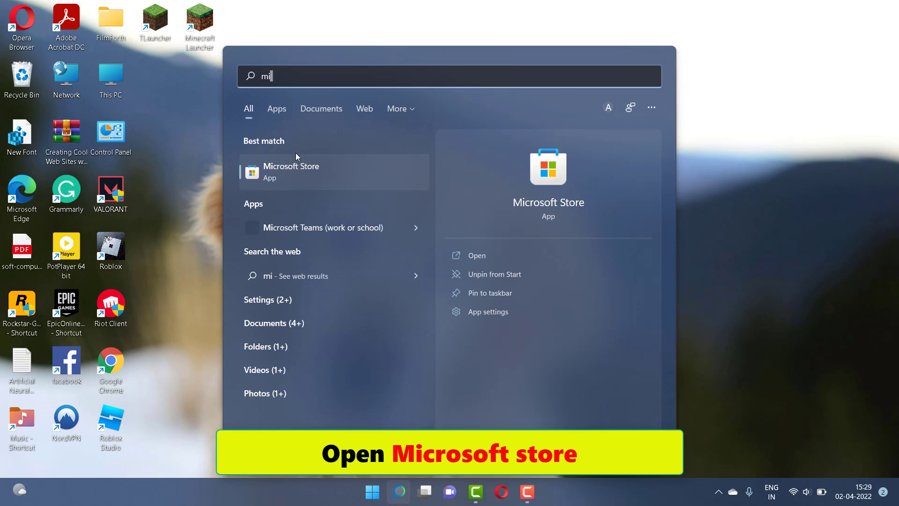
left_click(304, 165)
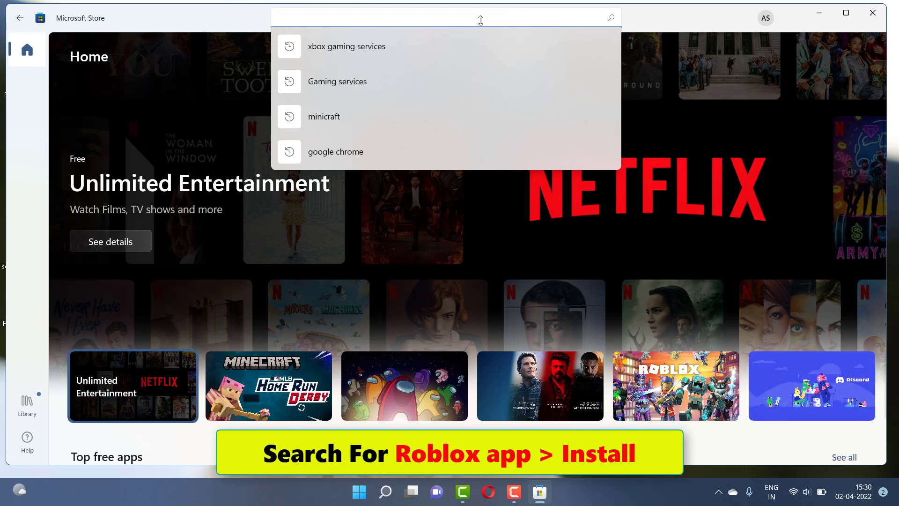
type("r")
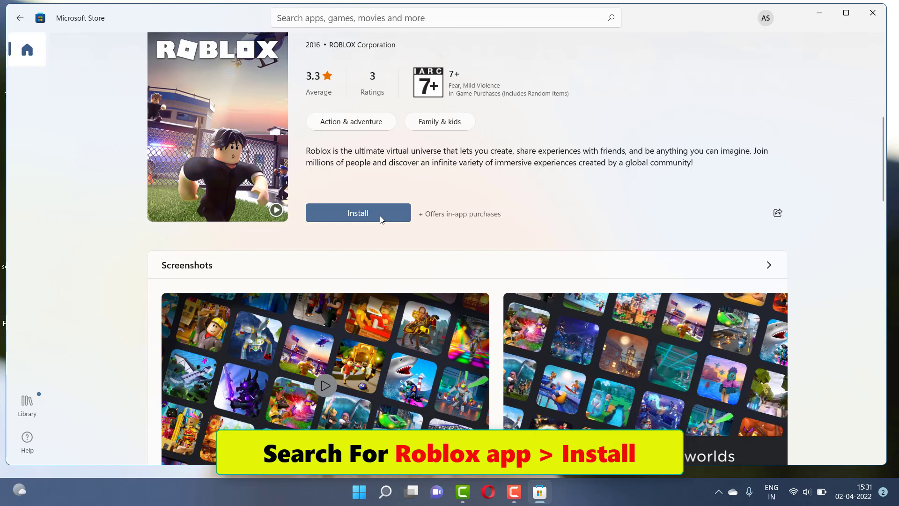
left_click(381, 215)
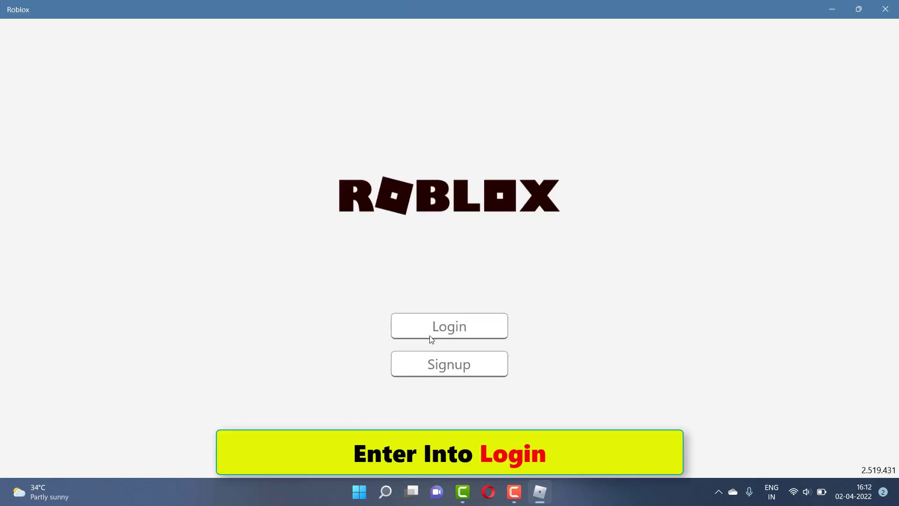
- Log in to Roblox by entering the account username and password and submitting
left_click(433, 333)
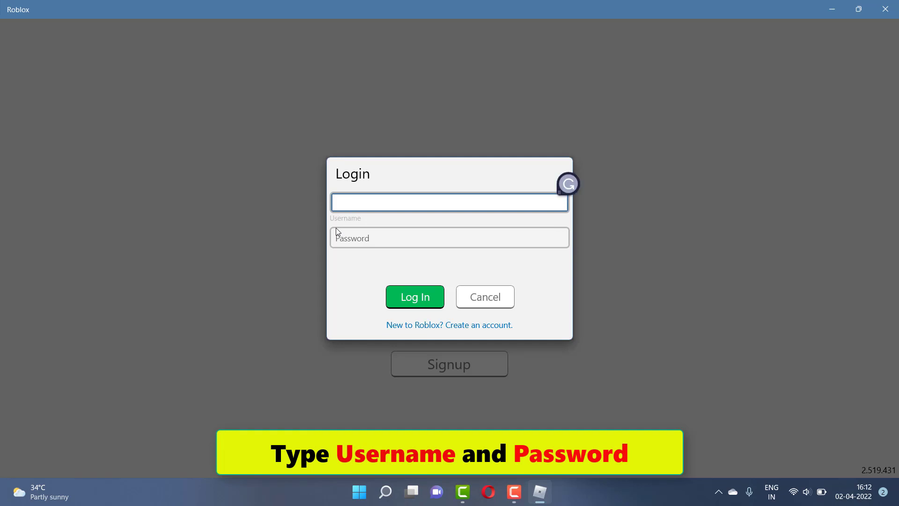
type("Techtube02")
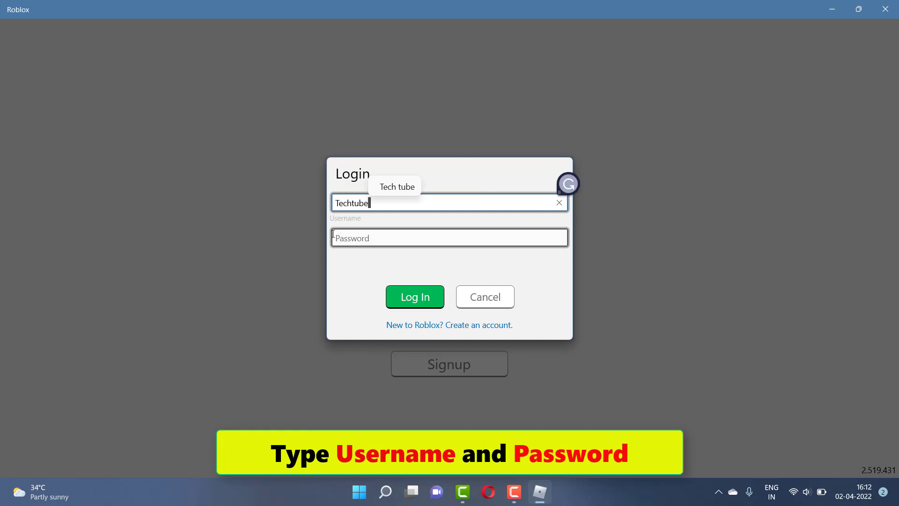
left_click(347, 236)
type("a••••••••••")
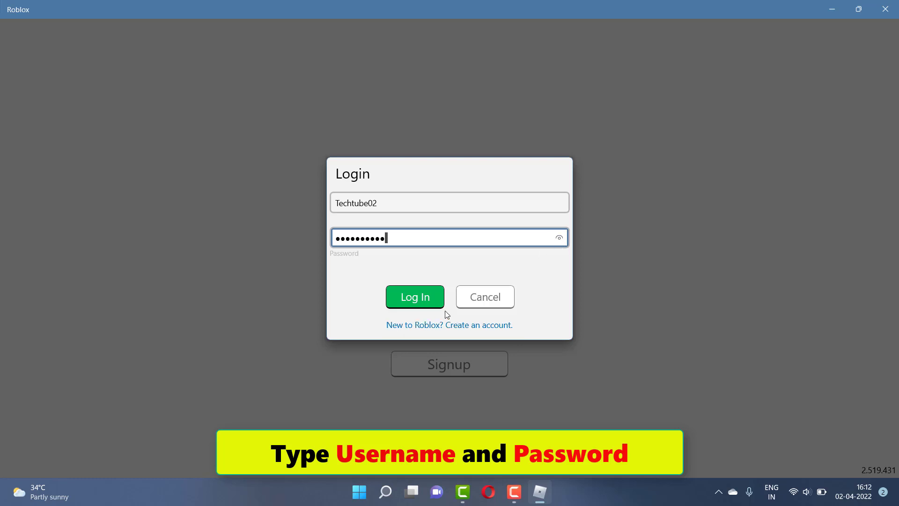
left_click(428, 296)
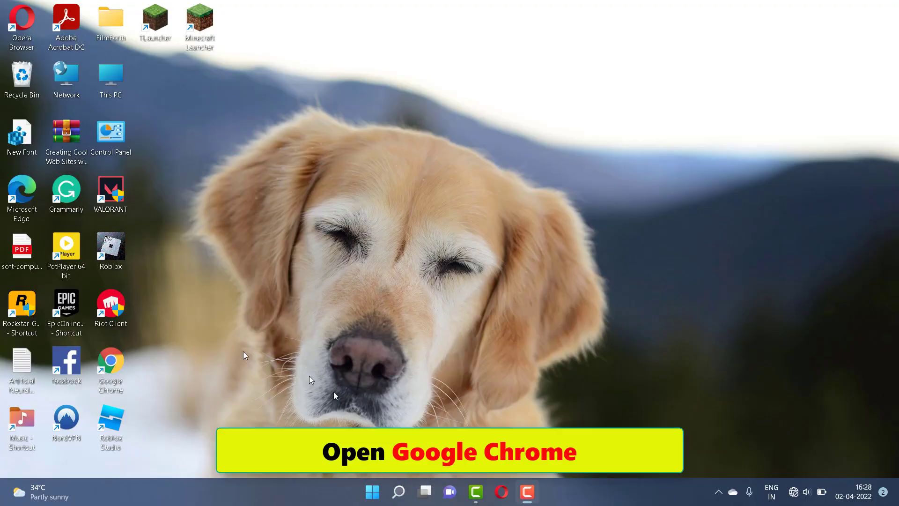
- Open Chrome and use Reset and clean up to restore settings to their original defaults
double_click(111, 365)
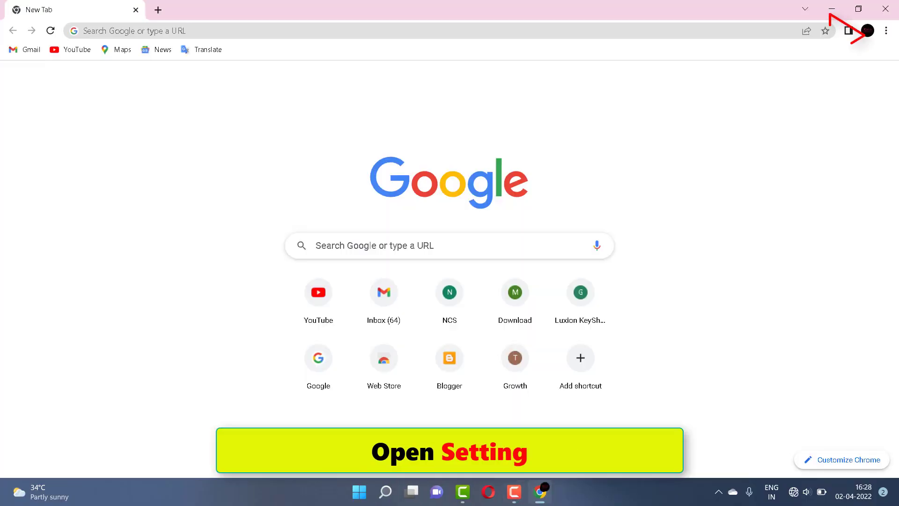
left_click(886, 31)
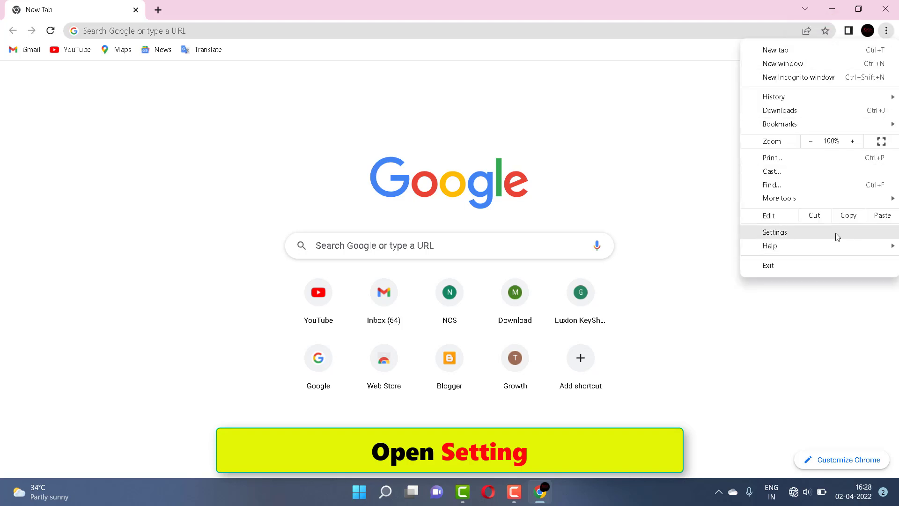
left_click(775, 232)
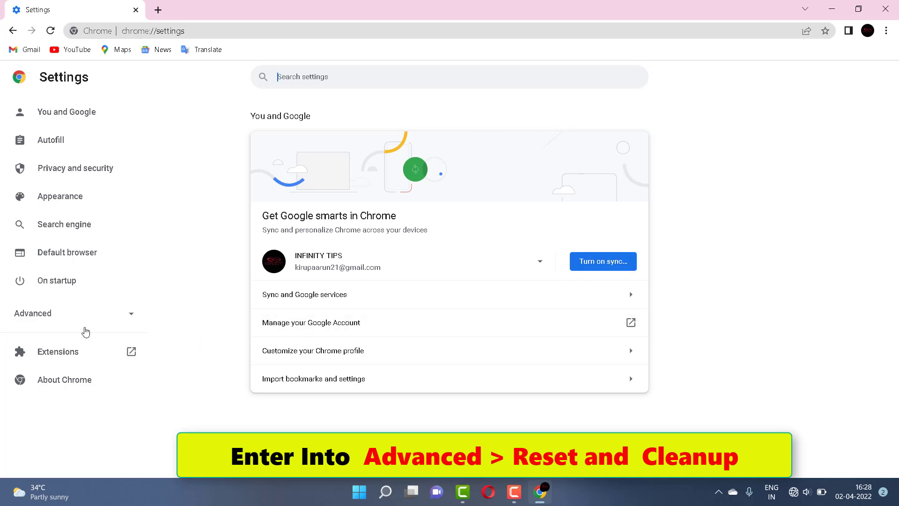
left_click(126, 323)
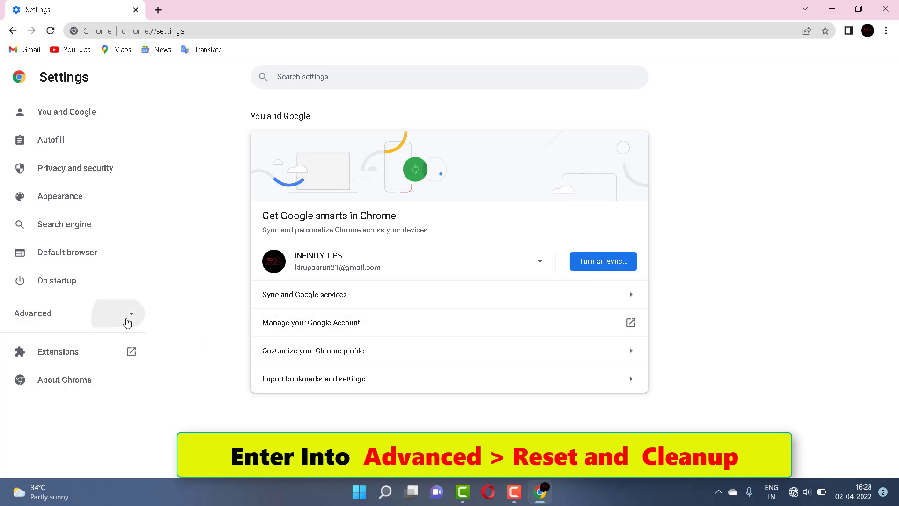
scroll(128, 323, "down", 1)
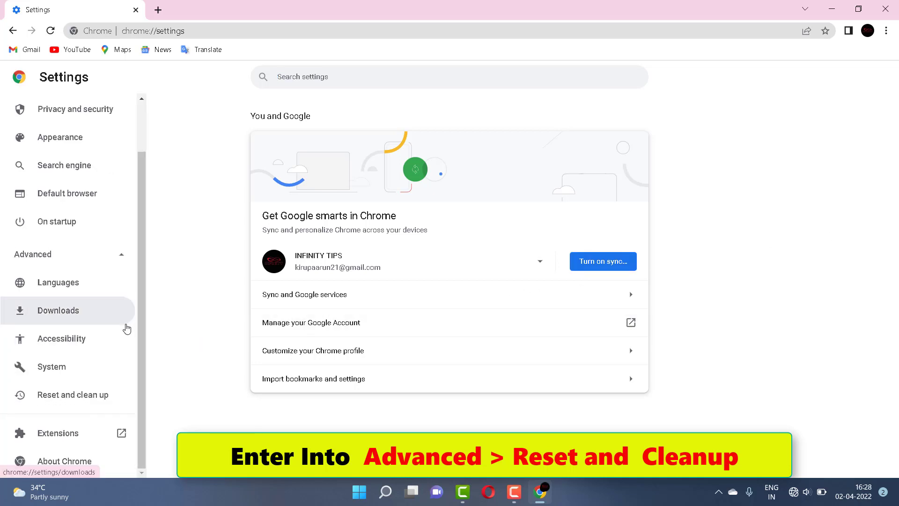
left_click(102, 398)
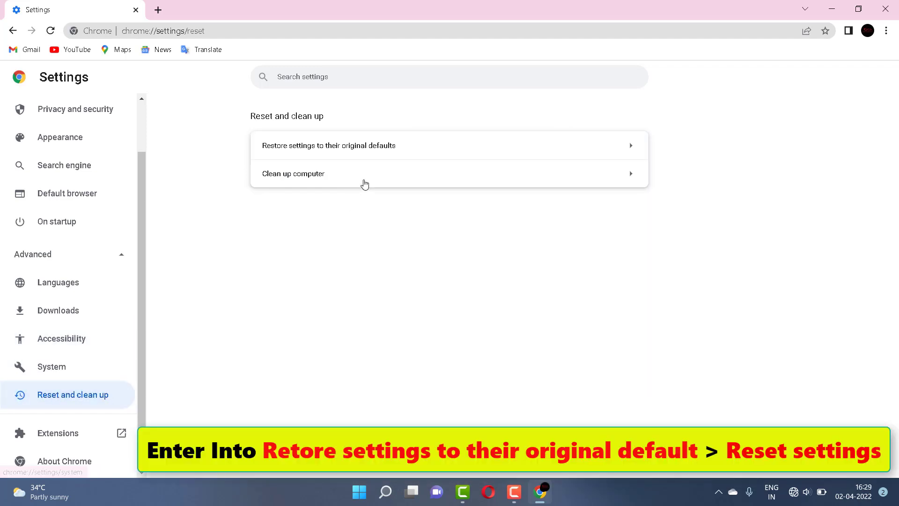
left_click(460, 146)
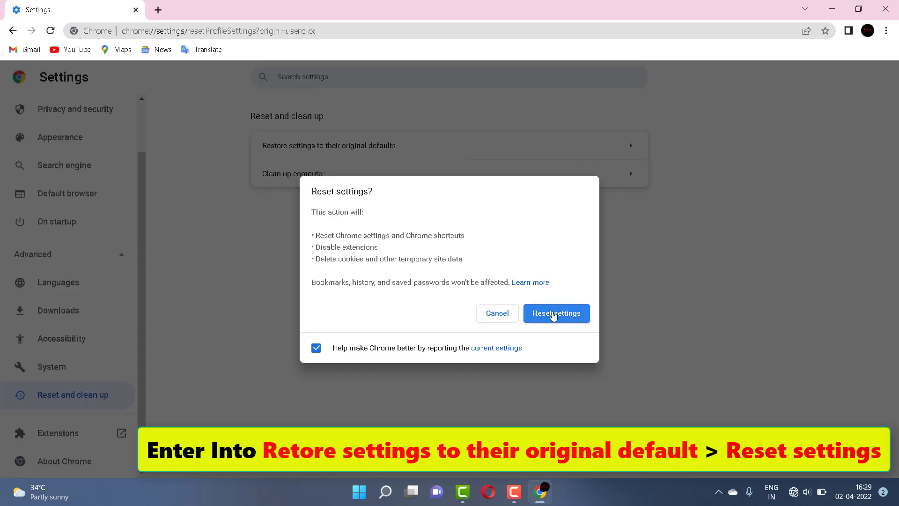
left_click(553, 316)
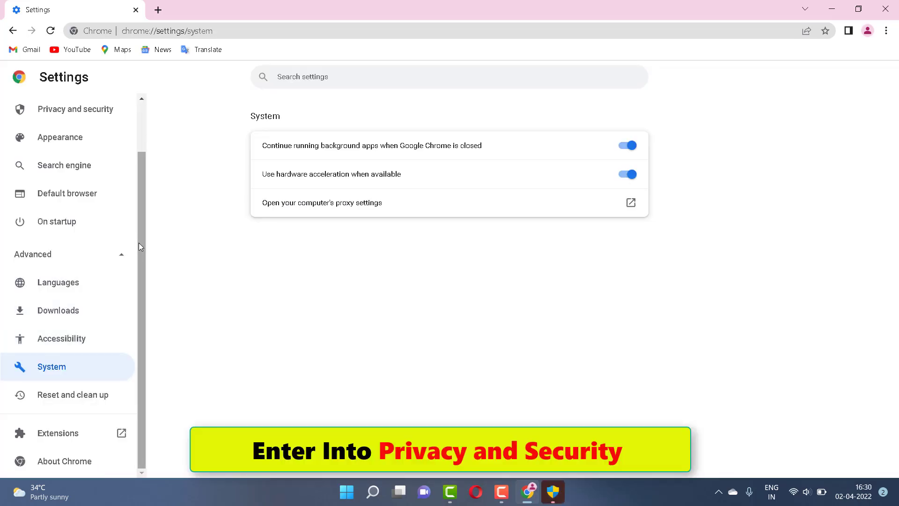
- In Chrome's Privacy and security settings, change Safe Browsing from Enhanced to Standard protection
scroll(139, 243, "up", 1)
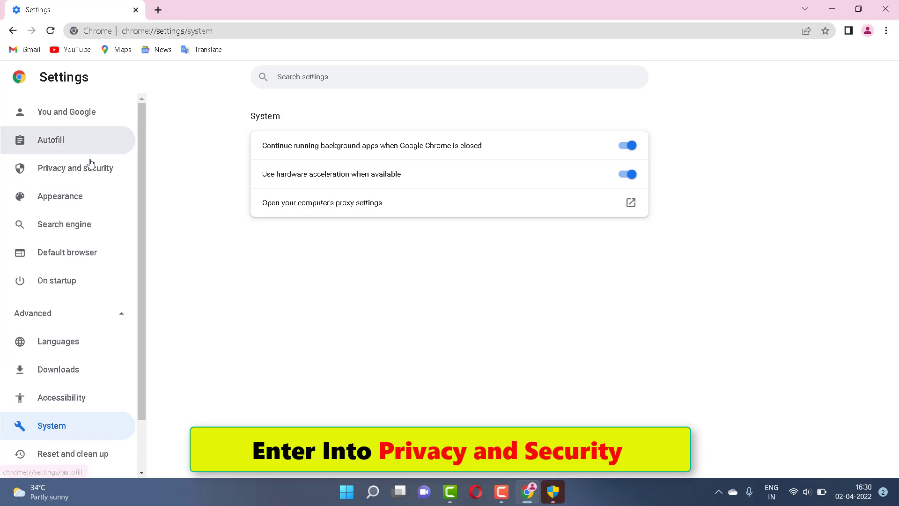
left_click(91, 168)
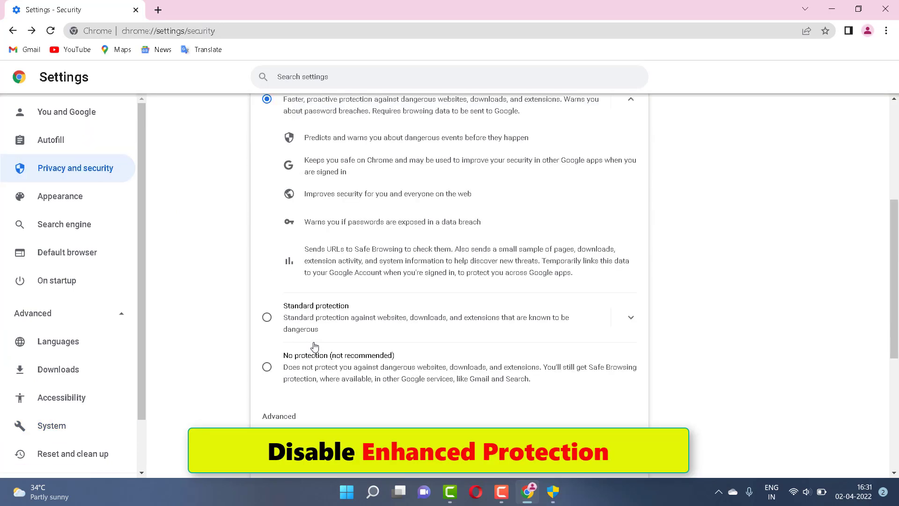
scroll(314, 346, "up", 5)
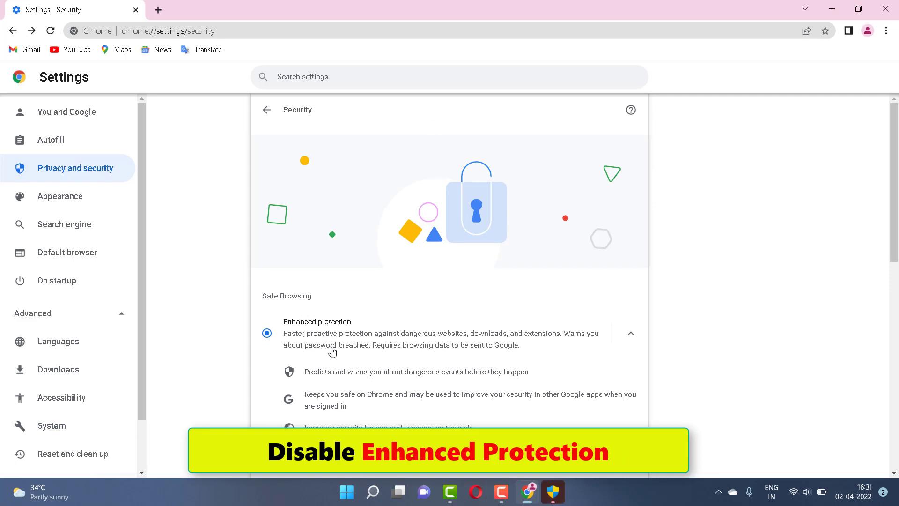
scroll(333, 351, "down", 3)
scroll(337, 352, "down", 3)
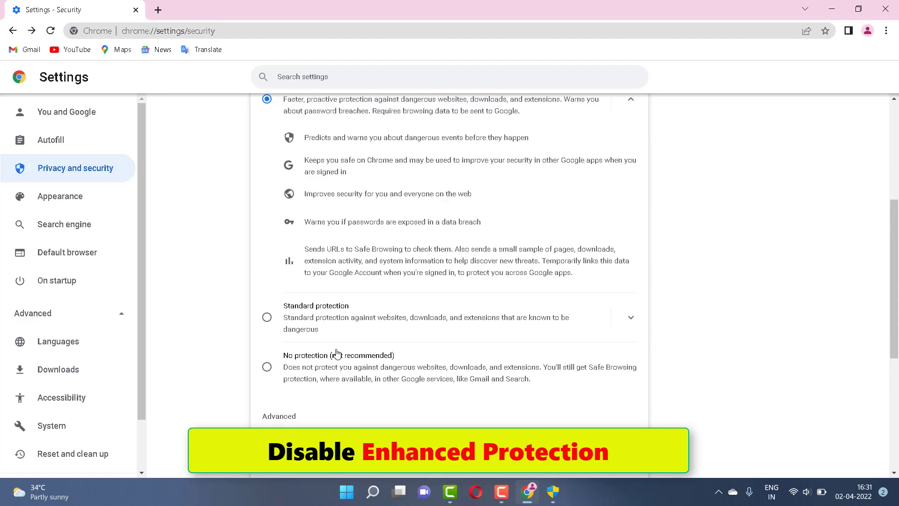
left_click(269, 321)
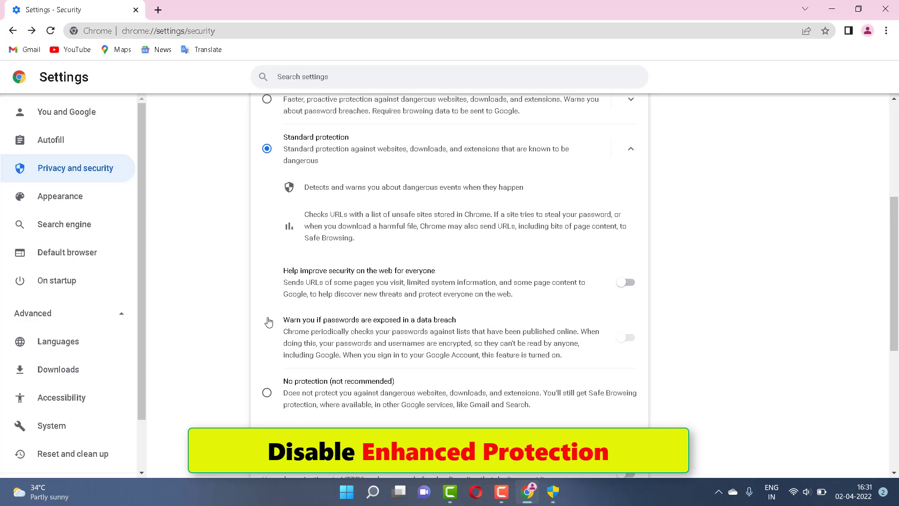
scroll(268, 322, "up", 4)
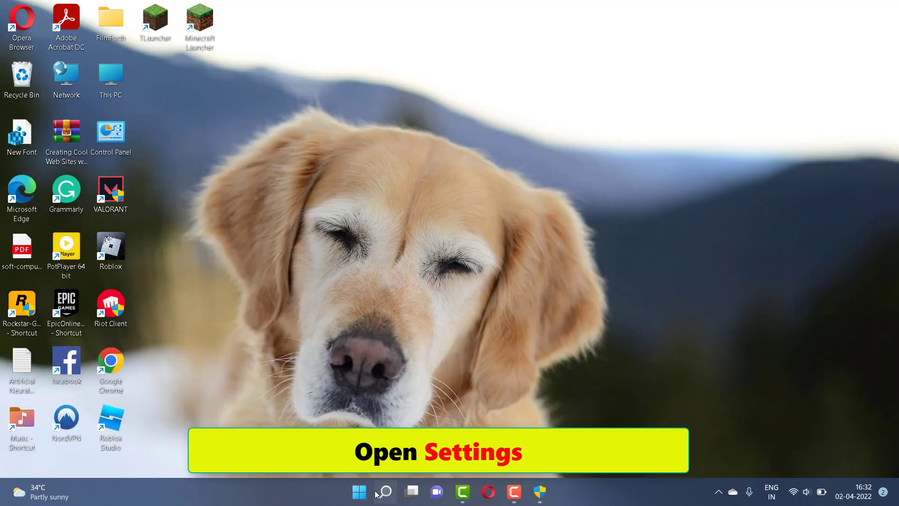
- Run Network reset from Network & internet > Advanced network settings, confirm Yes, and close Settings
left_click(380, 492)
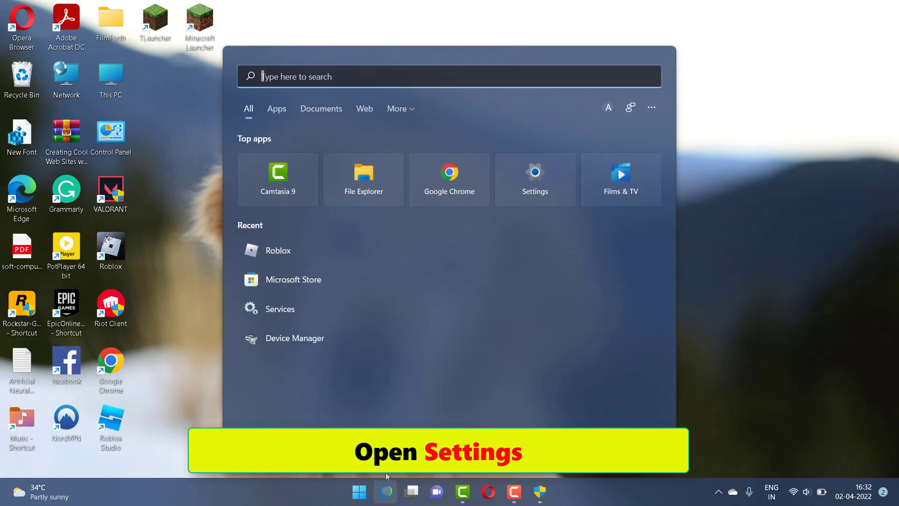
left_click(535, 180)
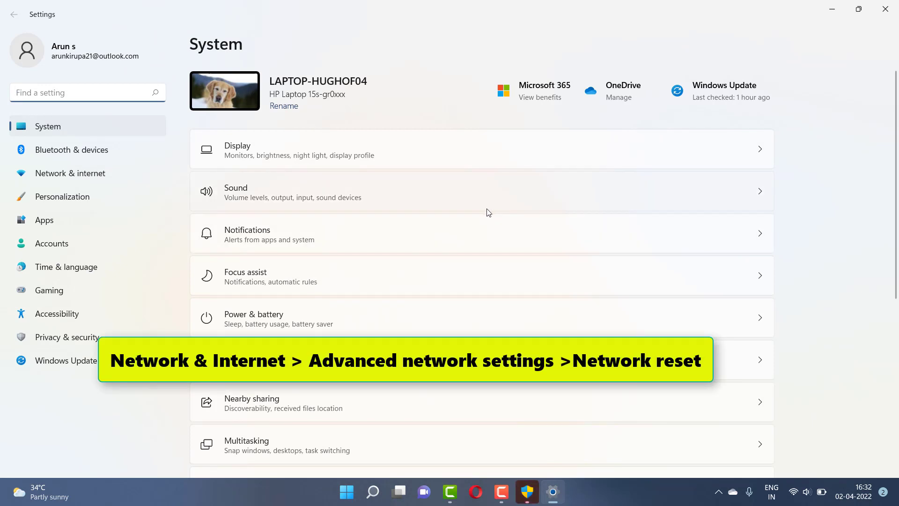
left_click(30, 178)
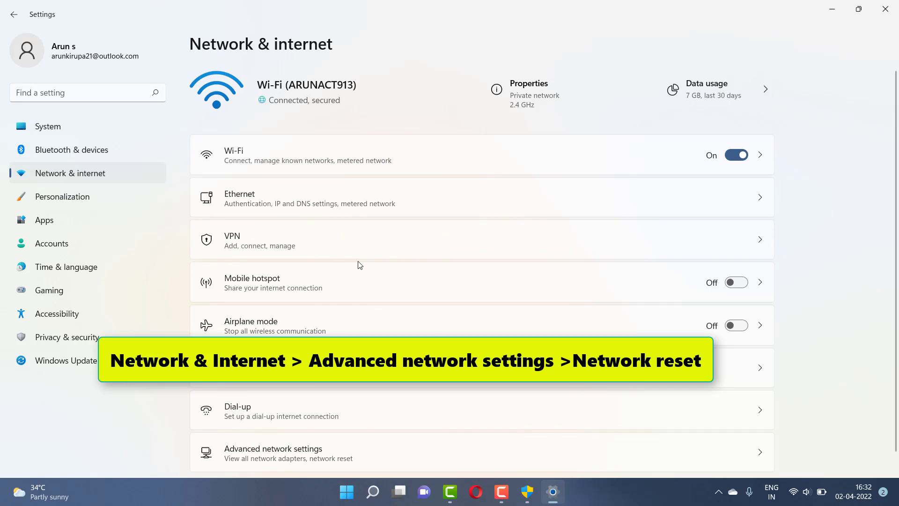
scroll(359, 265, "down", 1)
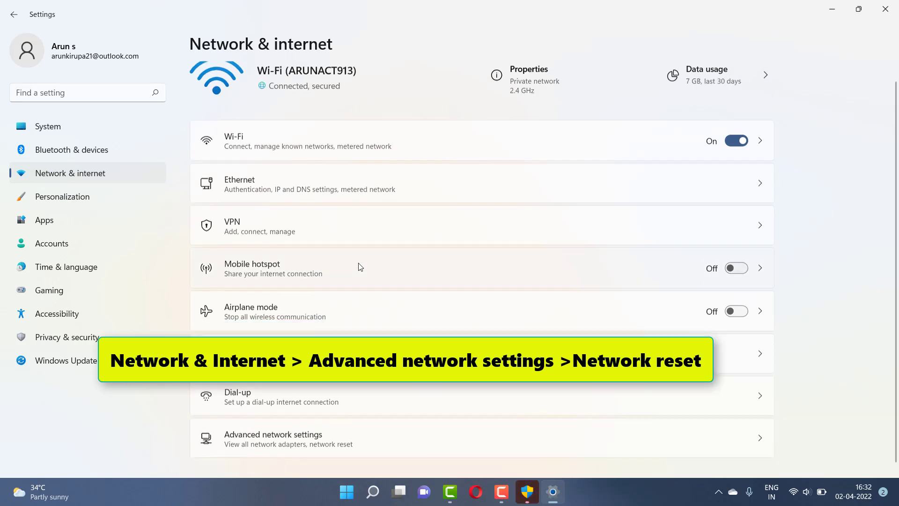
left_click(509, 448)
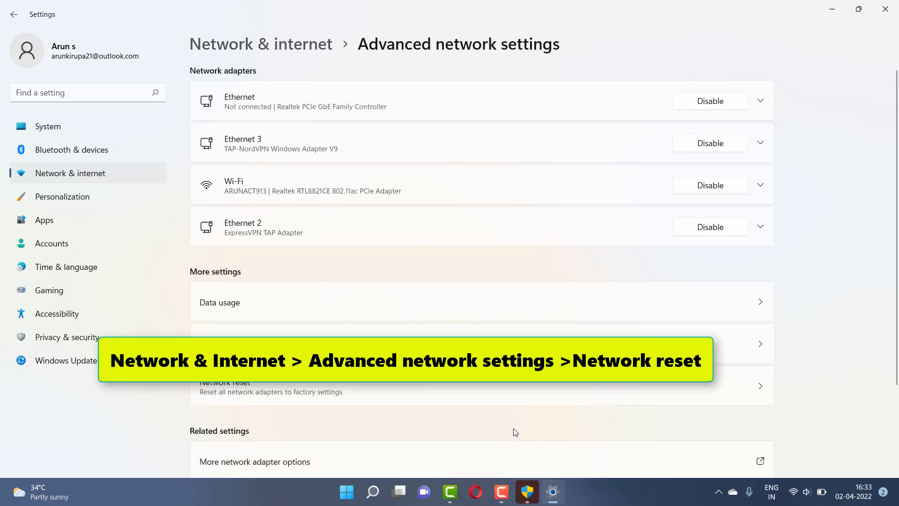
scroll(517, 417, "down", 1)
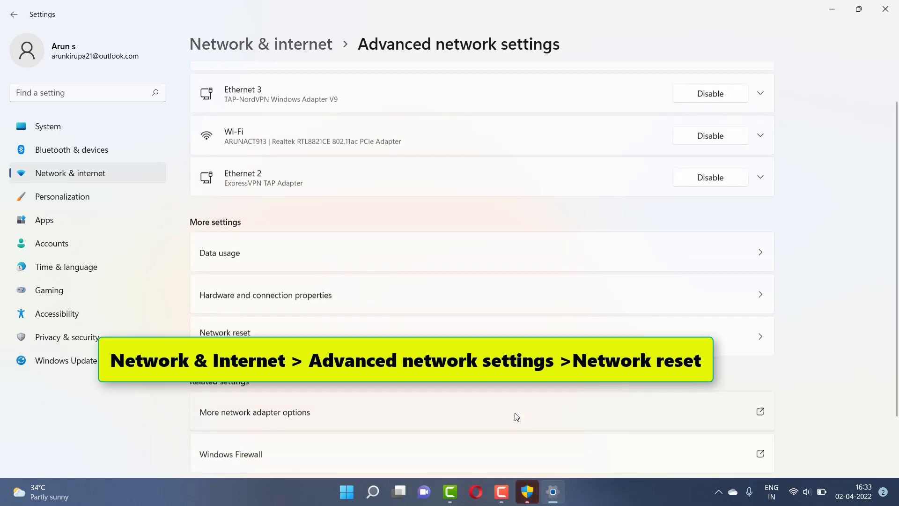
scroll(517, 417, "down", 1)
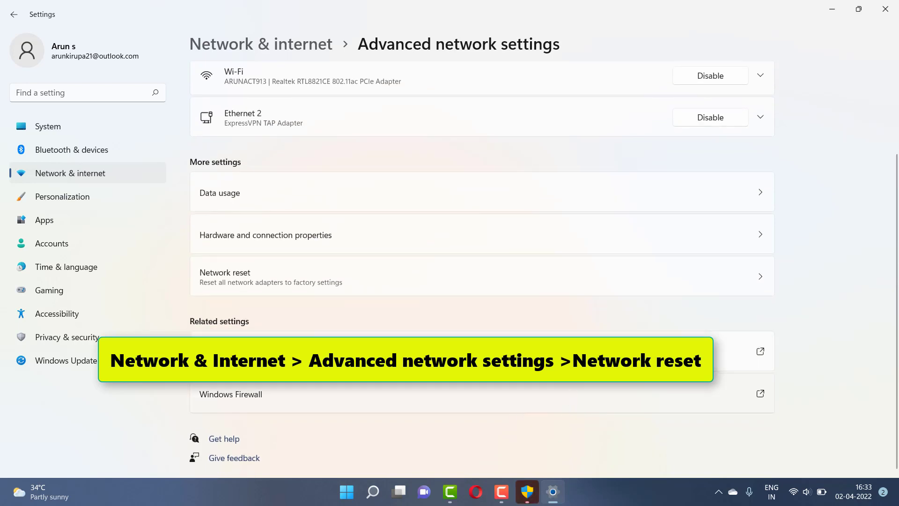
left_click(579, 279)
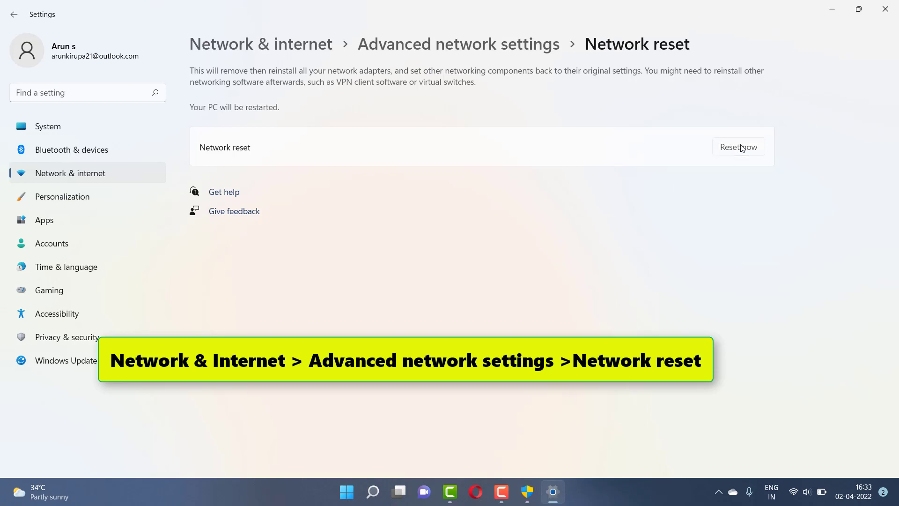
left_click(742, 148)
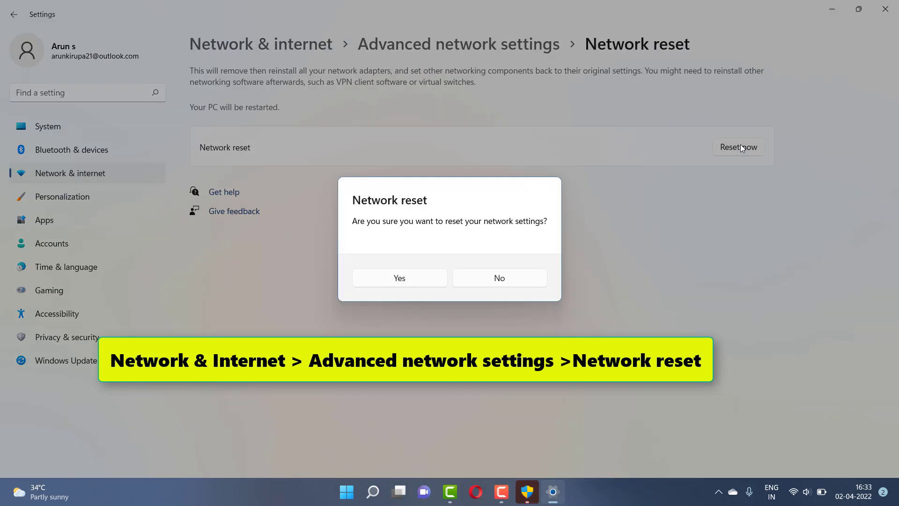
left_click(421, 283)
left_click(895, 5)
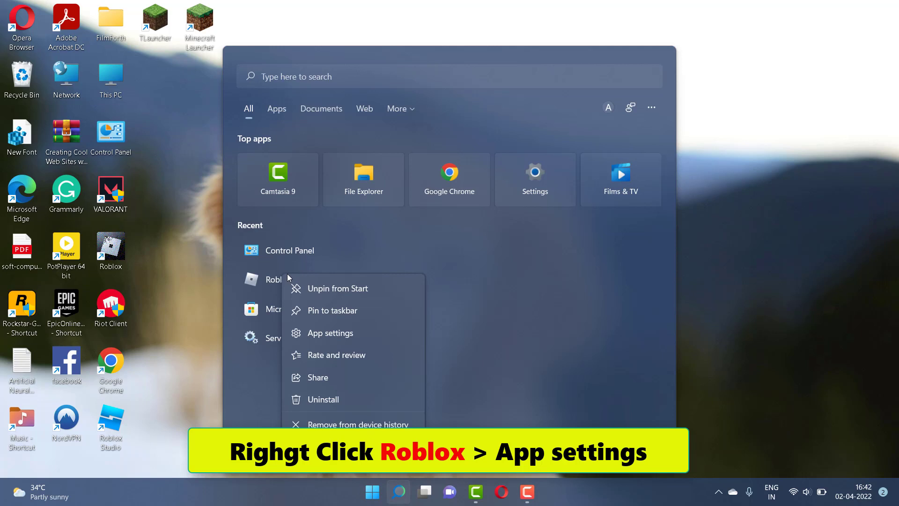
- Reset Roblox from its App settings page, confirm deleting its data, and dismiss the restart notice
left_click(317, 333)
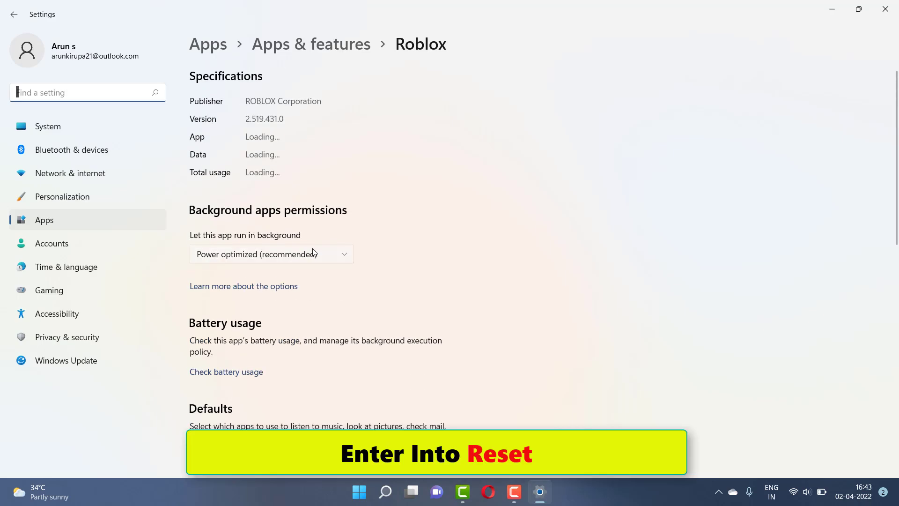
scroll(314, 253, "down", 4)
scroll(322, 261, "down", 2)
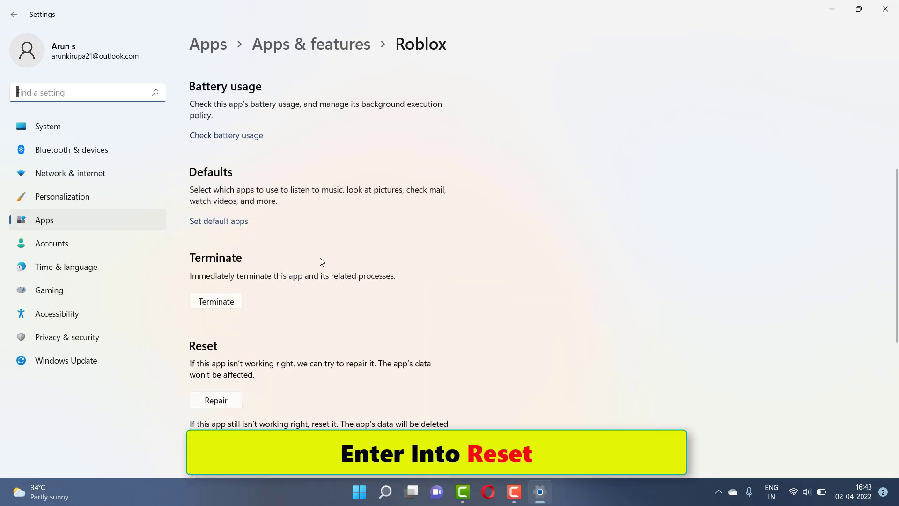
scroll(323, 265, "down", 3)
scroll(327, 268, "down", 3)
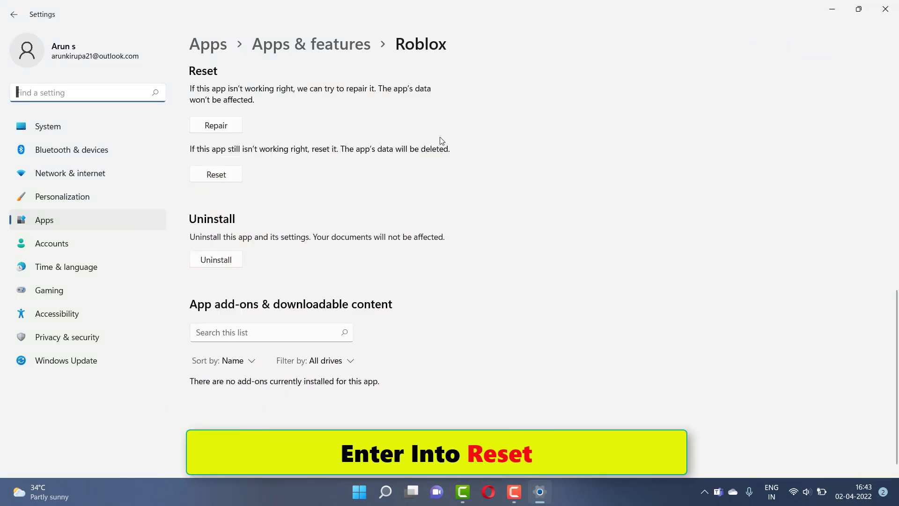
left_click(216, 175)
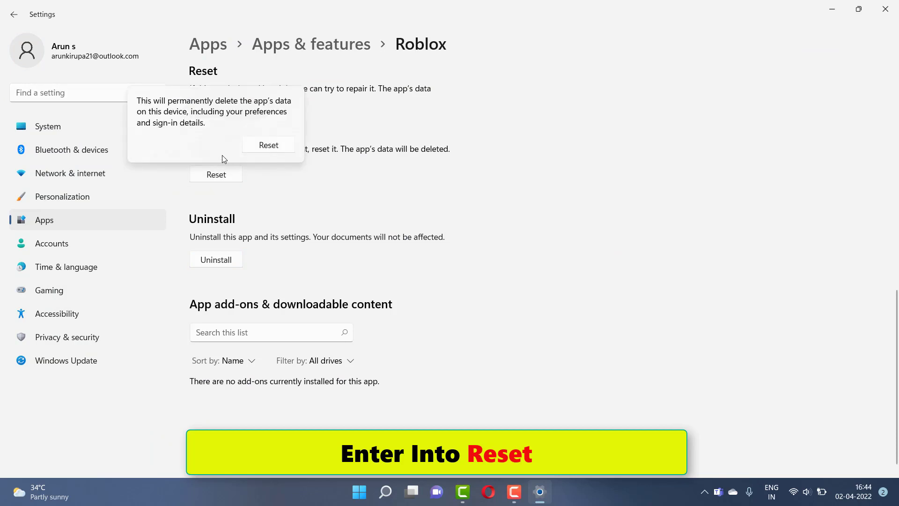
left_click(265, 146)
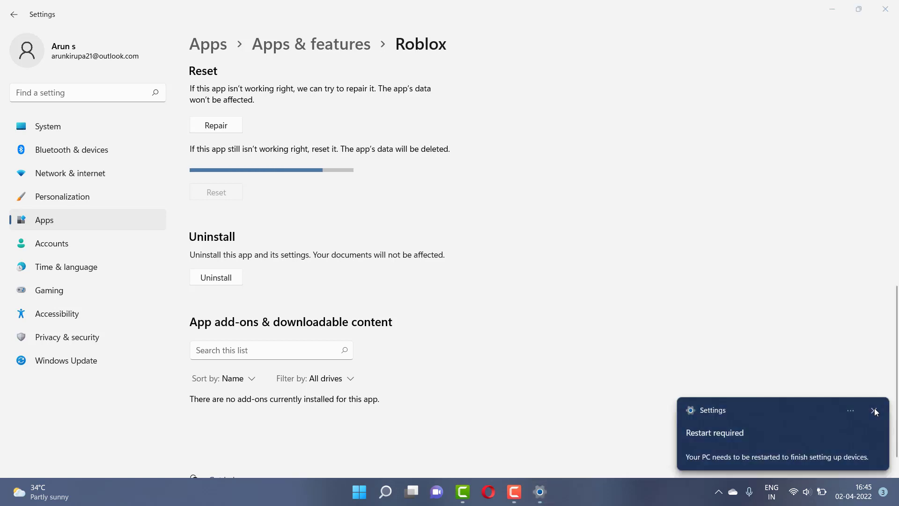
left_click(874, 411)
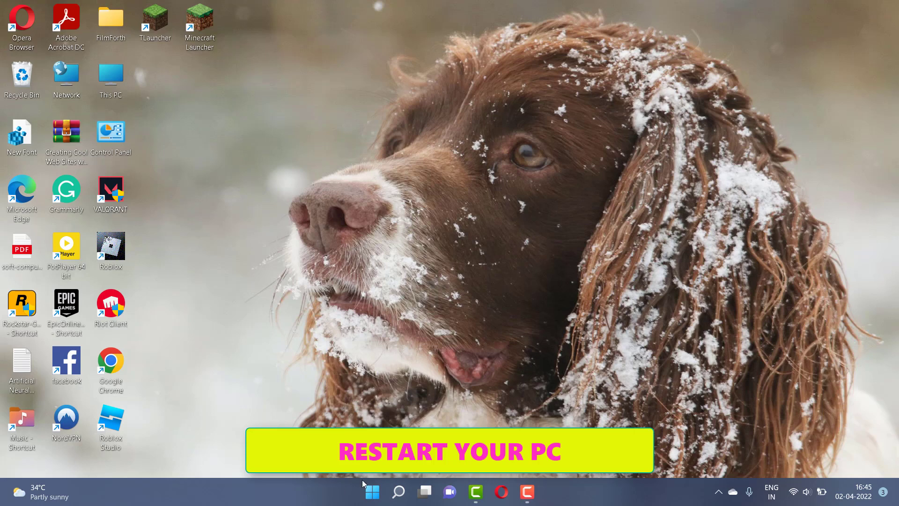
- Show the Start menu's power options, including Restart
left_click(363, 489)
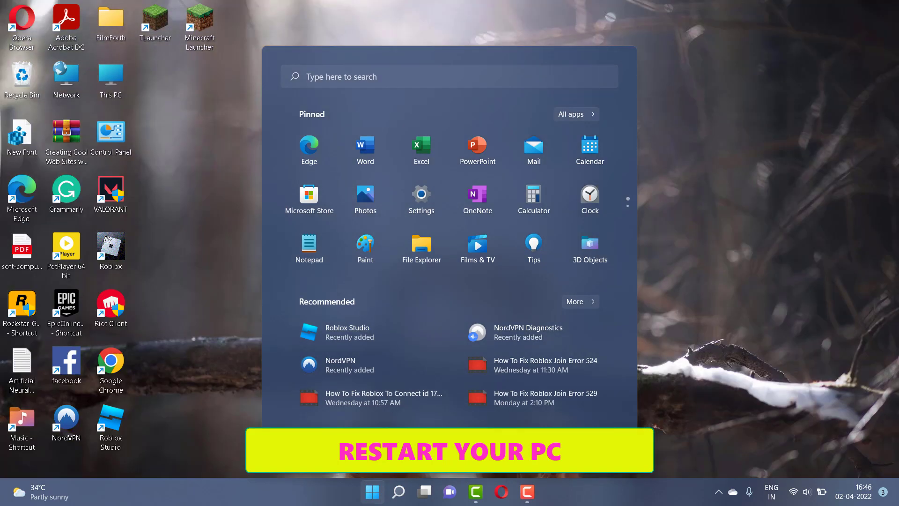
left_click(595, 453)
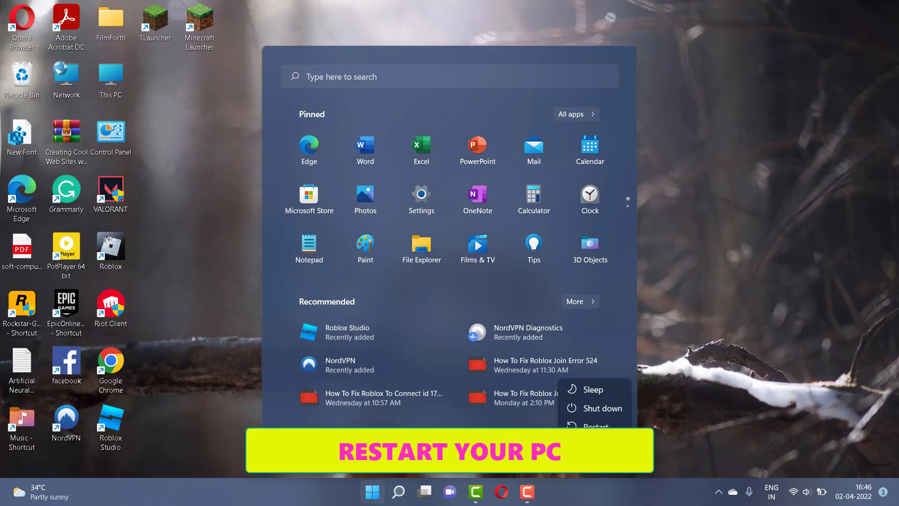